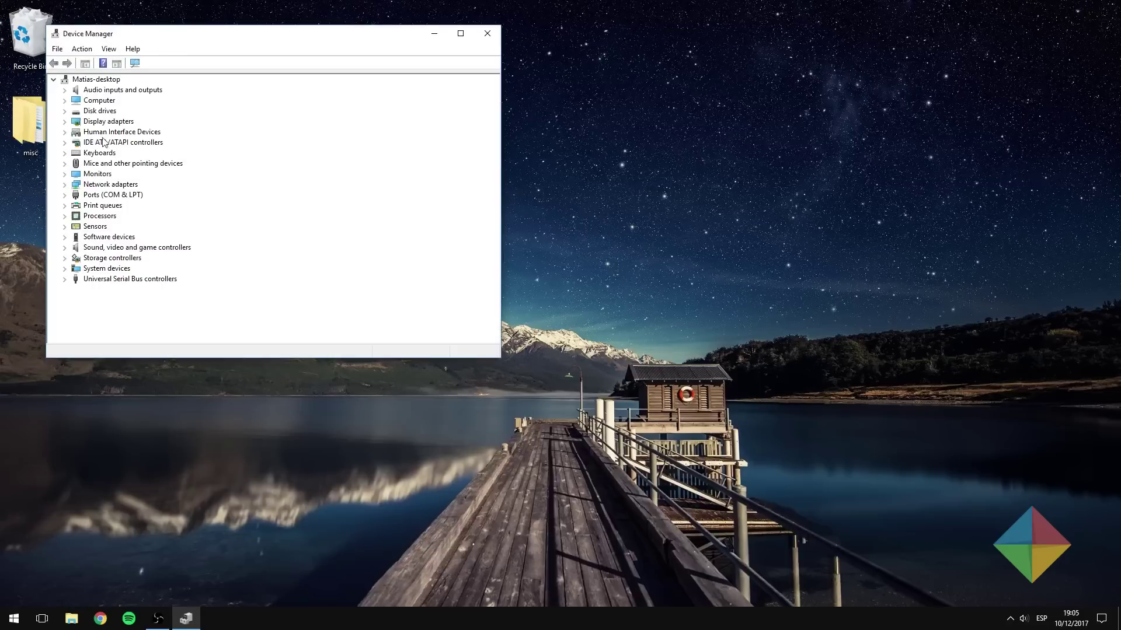
Open the properties of the Realtek PCIe GBE Family Controller under the network adapters.
click(65, 184)
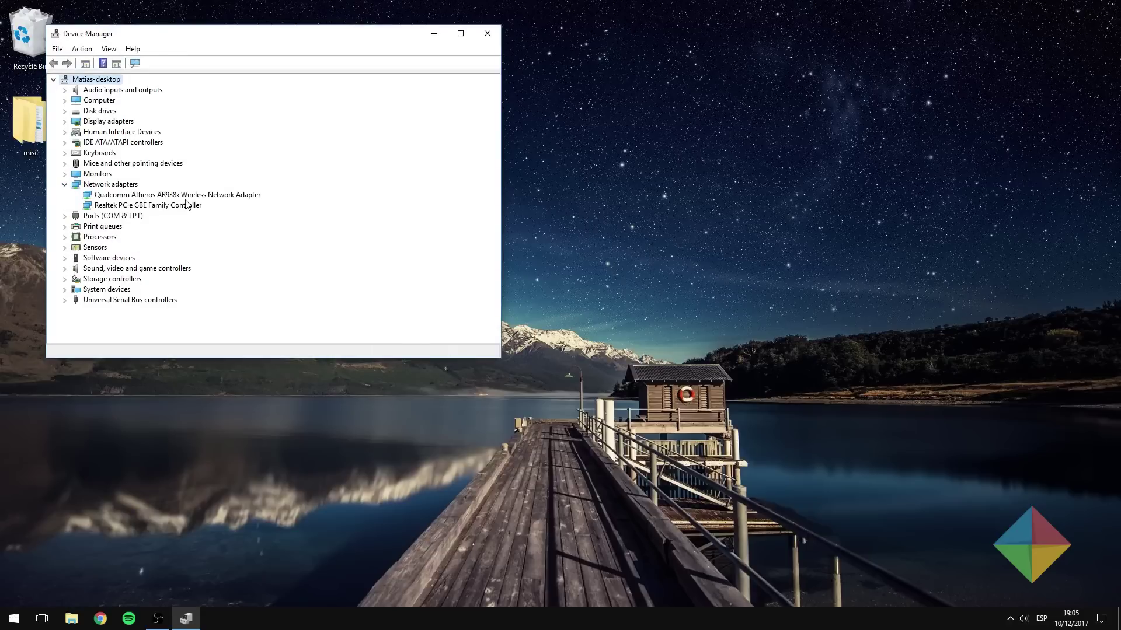
click(174, 209)
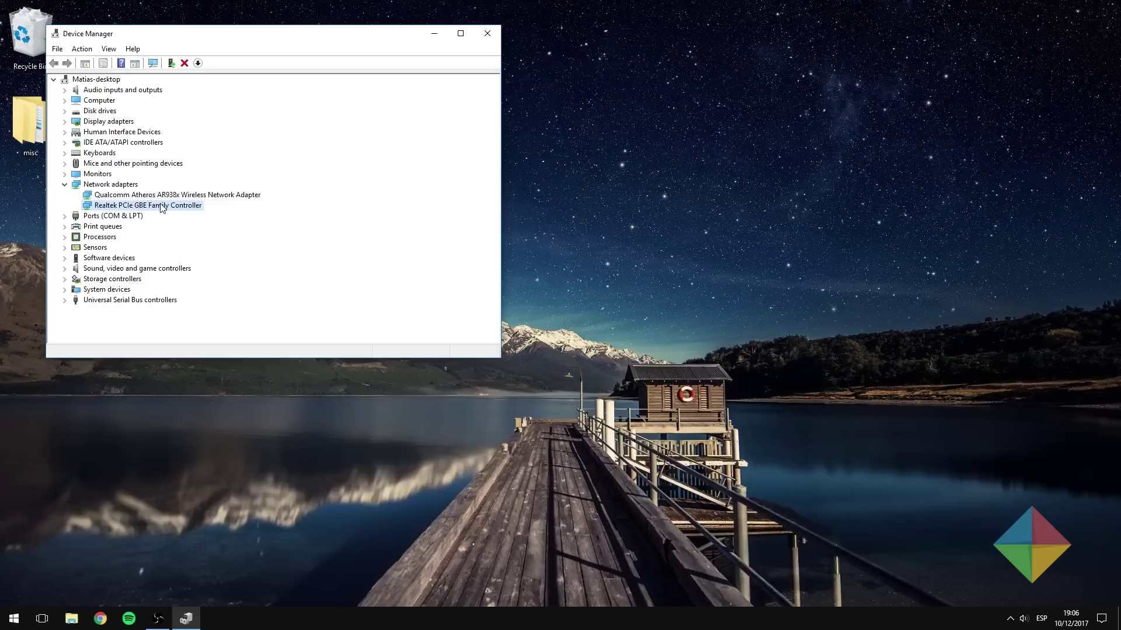
right_click(161, 204)
click(201, 272)
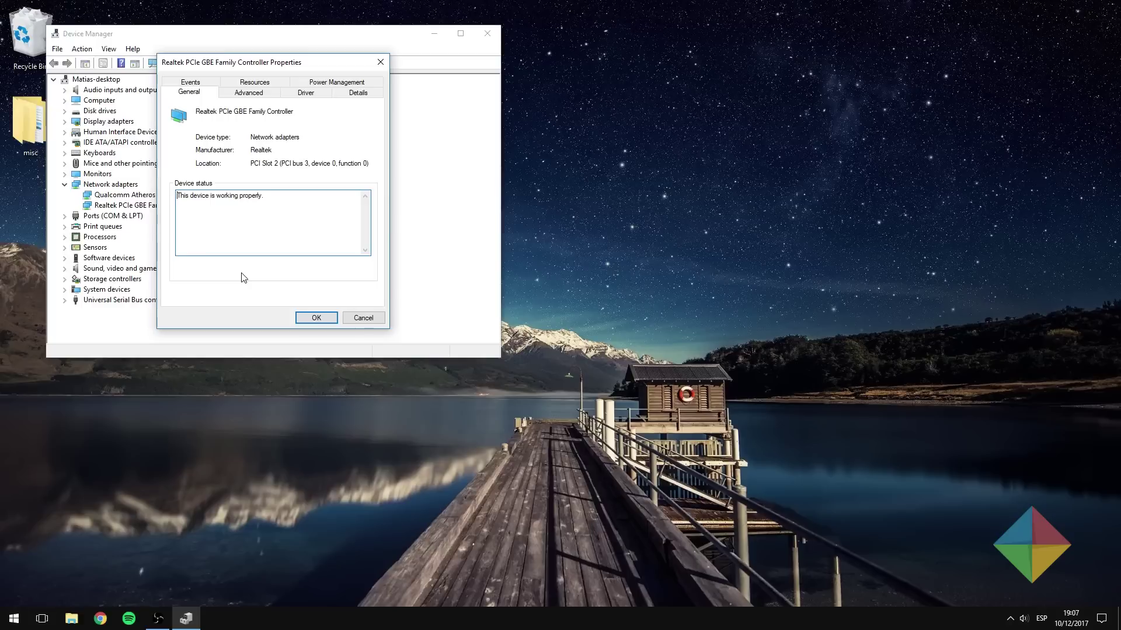
In the adapter's power management options, allow it to wake the computer, and only by a magic packet.
click(358, 83)
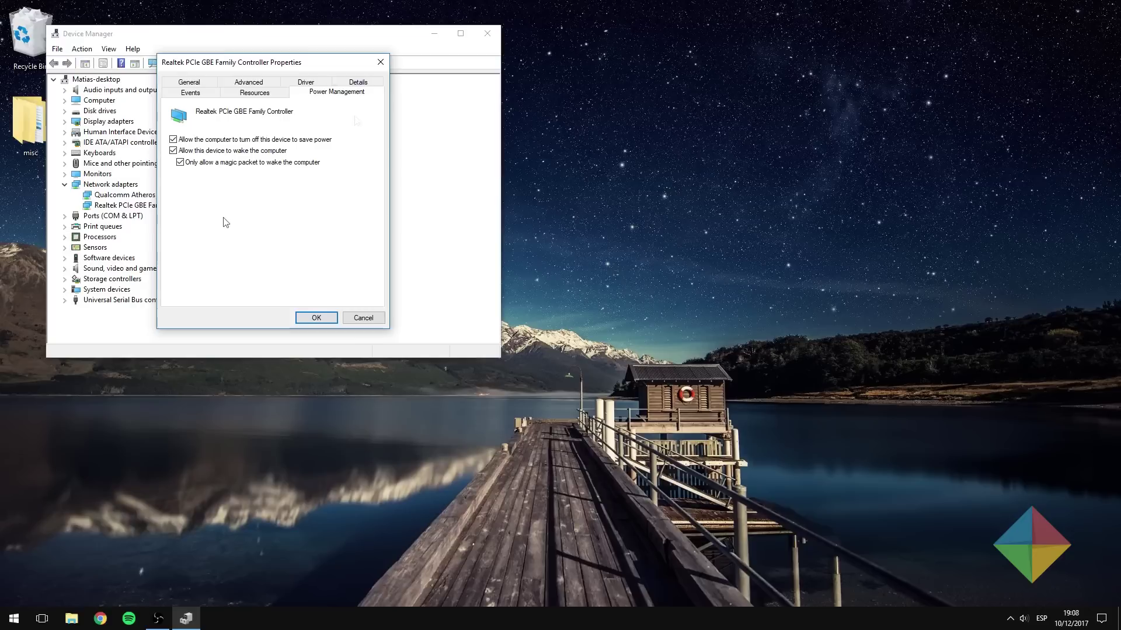
click(201, 152)
click(174, 151)
click(182, 164)
Make sure the adapter's advanced property Wake on Magic Packet is Enabled, accept the properties and close Device Manager.
click(265, 84)
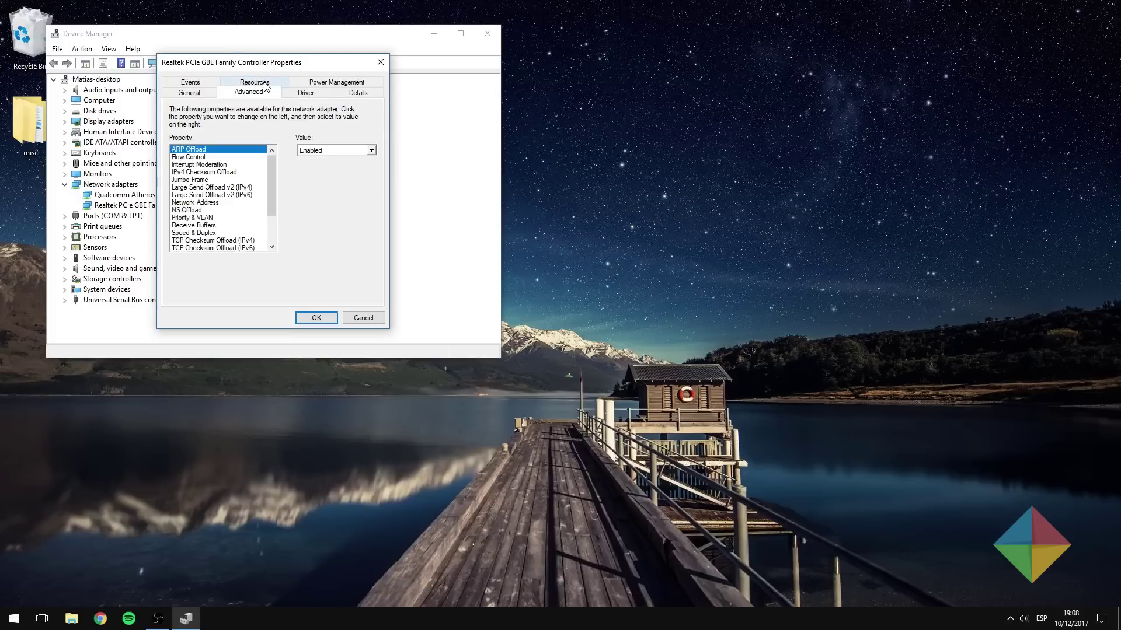
drag(269, 182, 270, 212)
click(236, 235)
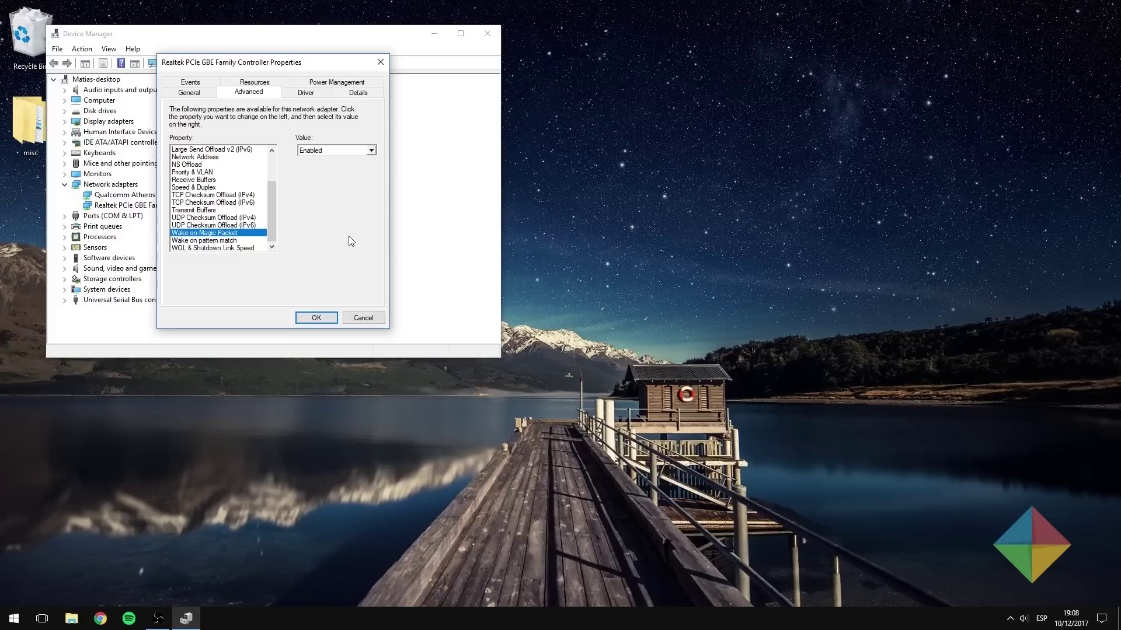
click(321, 315)
key(alt+F4)
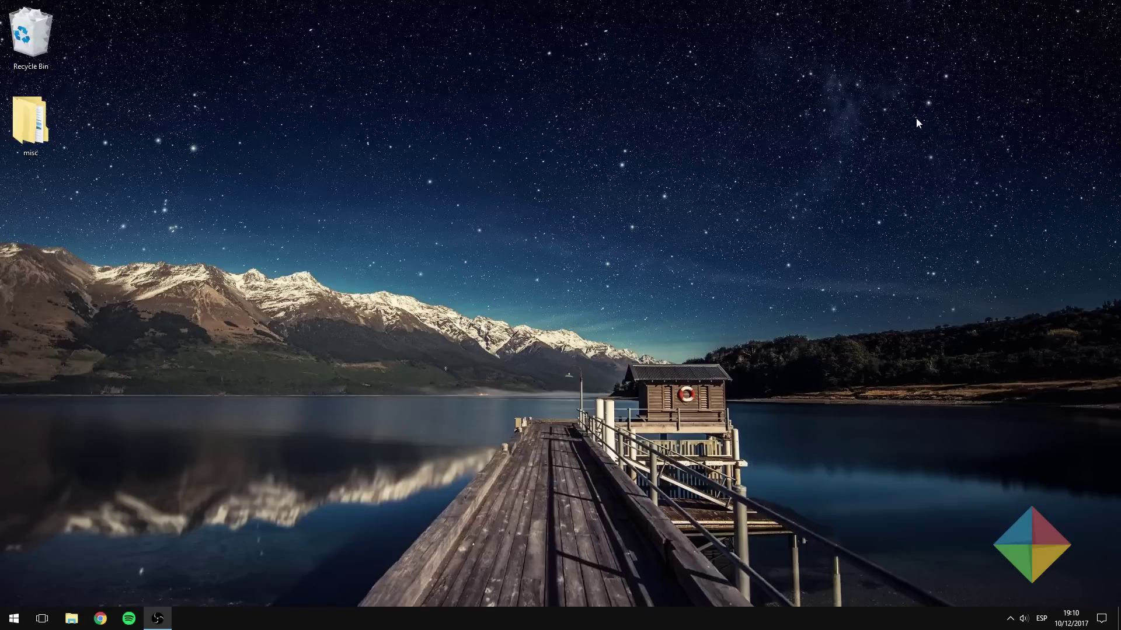
Open the network properties from the Network & Internet settings to look up the adapter's physical address (MAC).
click(1004, 617)
click(1001, 576)
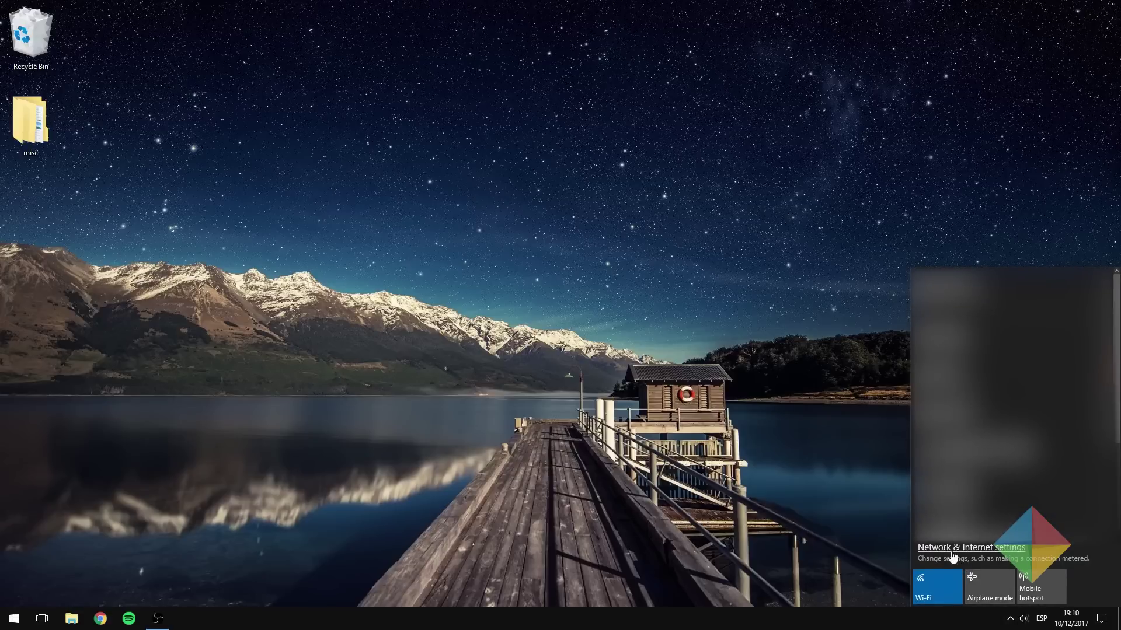
click(951, 549)
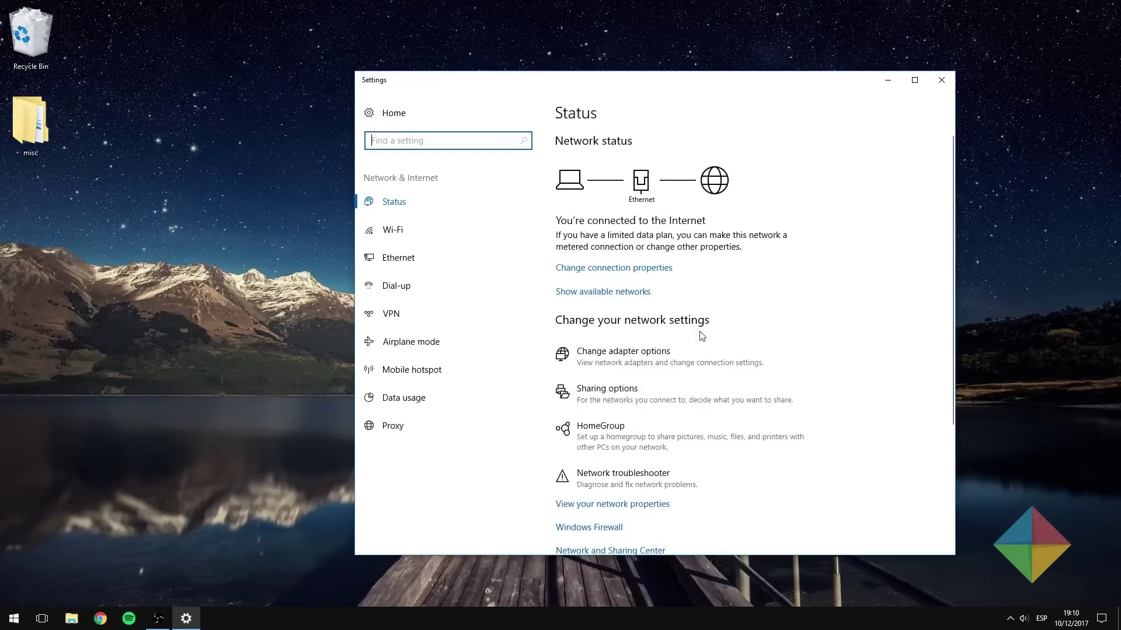
scroll(716, 327, down, 3)
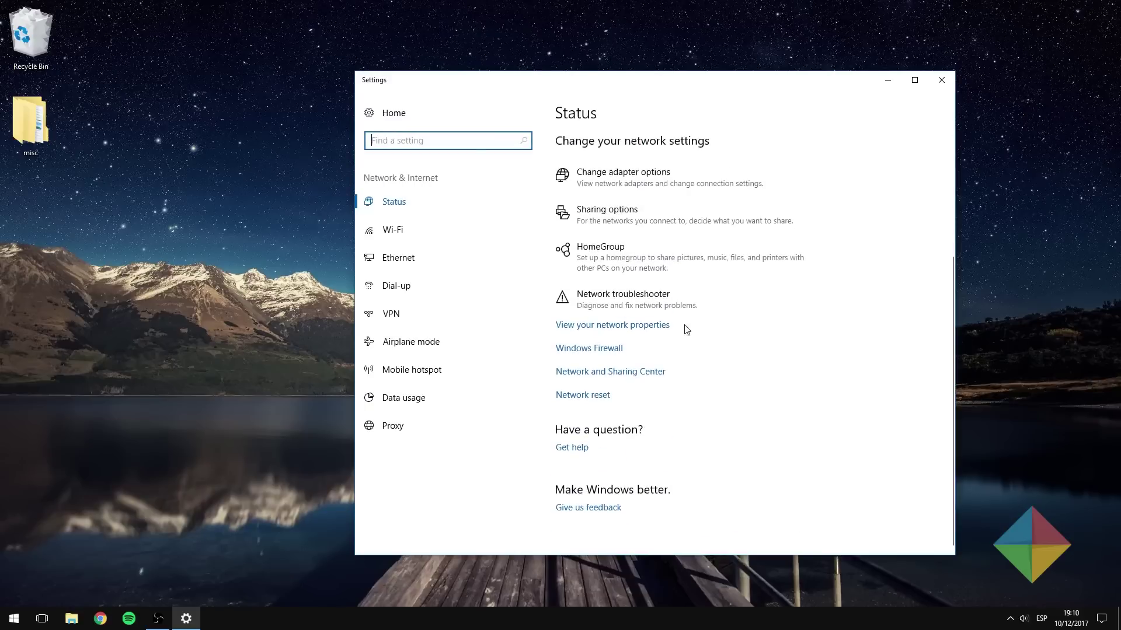
click(578, 326)
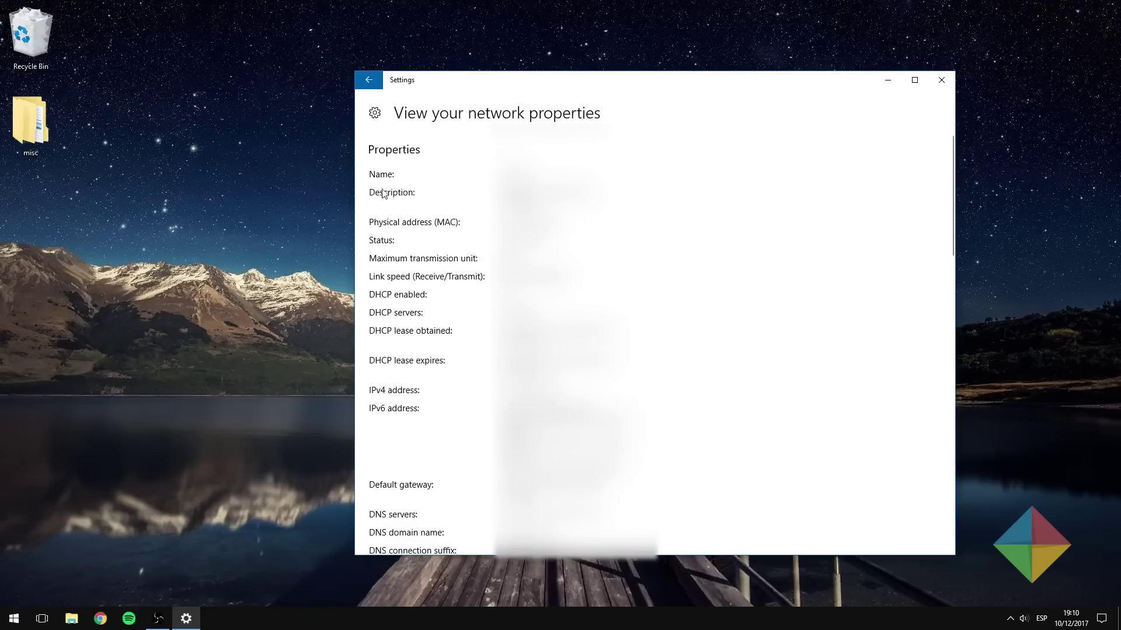
drag(950, 170, 968, 138)
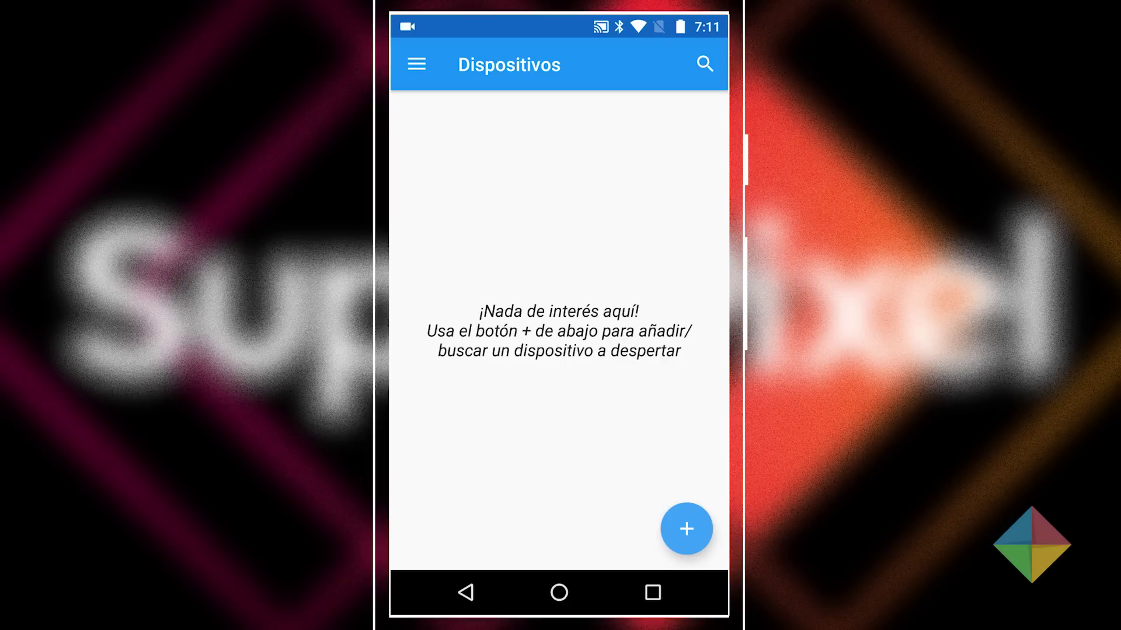
In the phone's Wake On Lan app, scan for devices and add the desktop PC to the Bookmarked group.
click(687, 529)
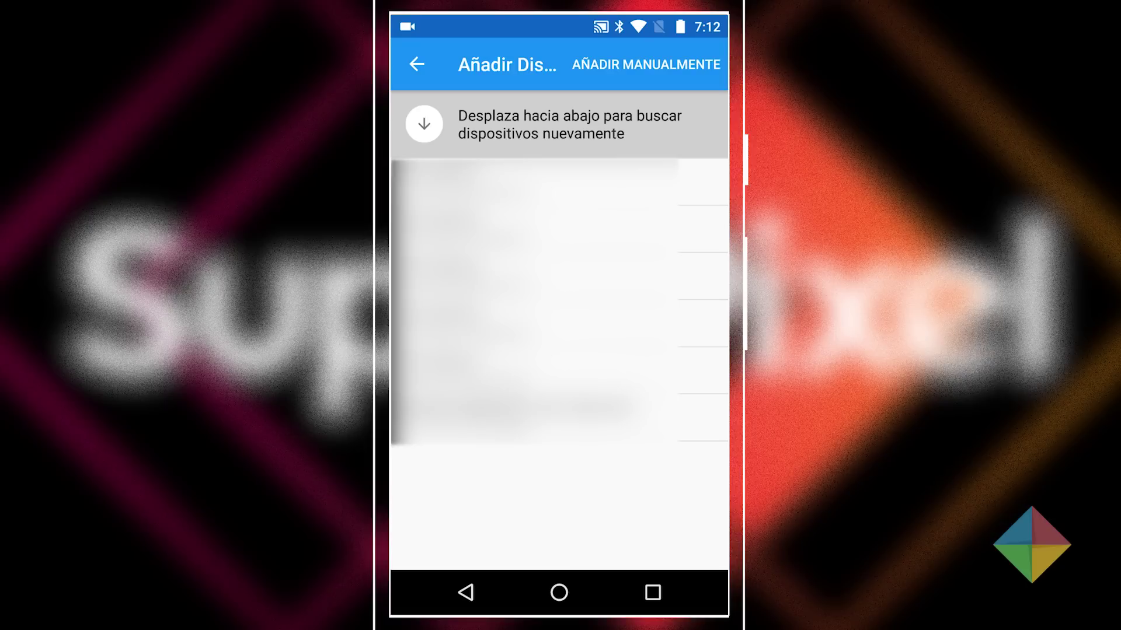
drag(559, 187, 559, 362)
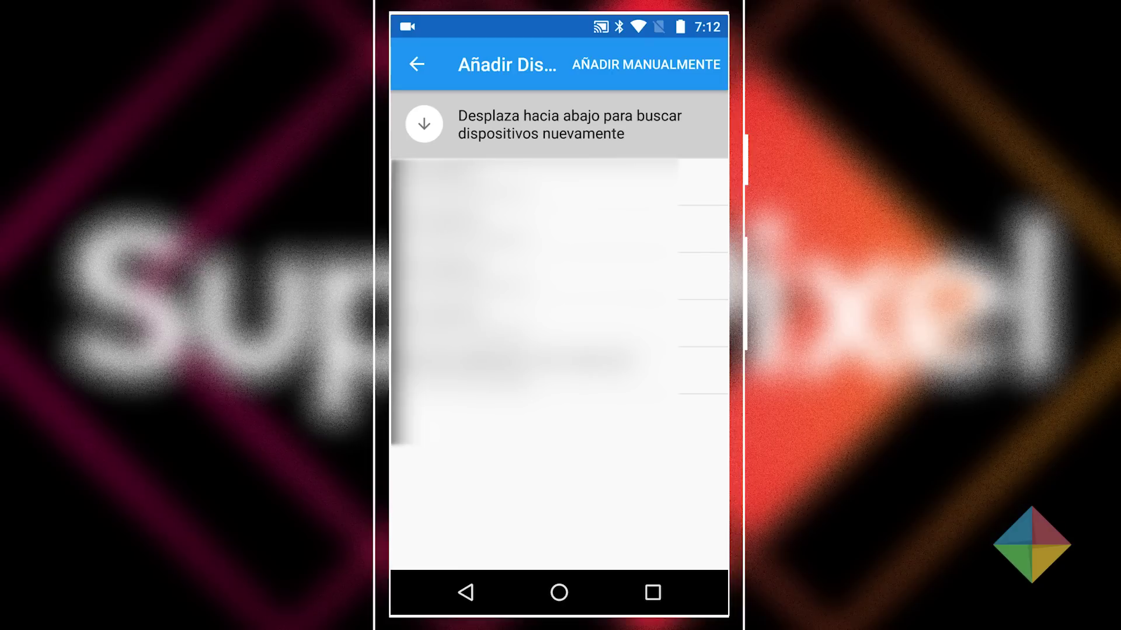
click(536, 258)
click(593, 387)
click(465, 165)
click(622, 309)
click(620, 364)
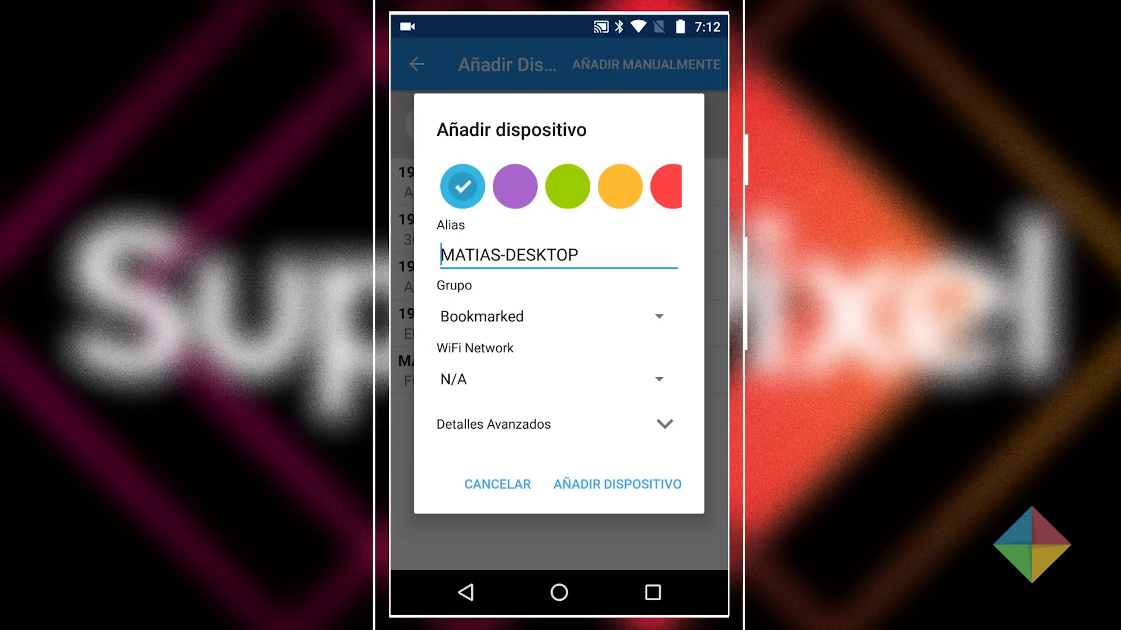
click(614, 493)
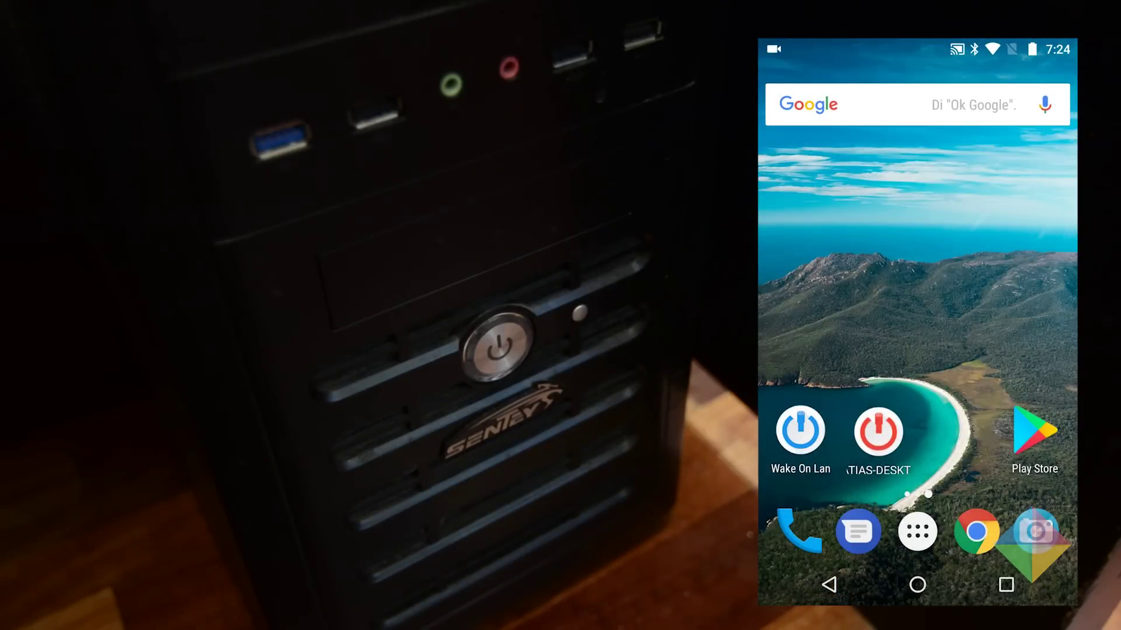
Wake the desktop PC from the phone with Wake On Lan.
click(799, 430)
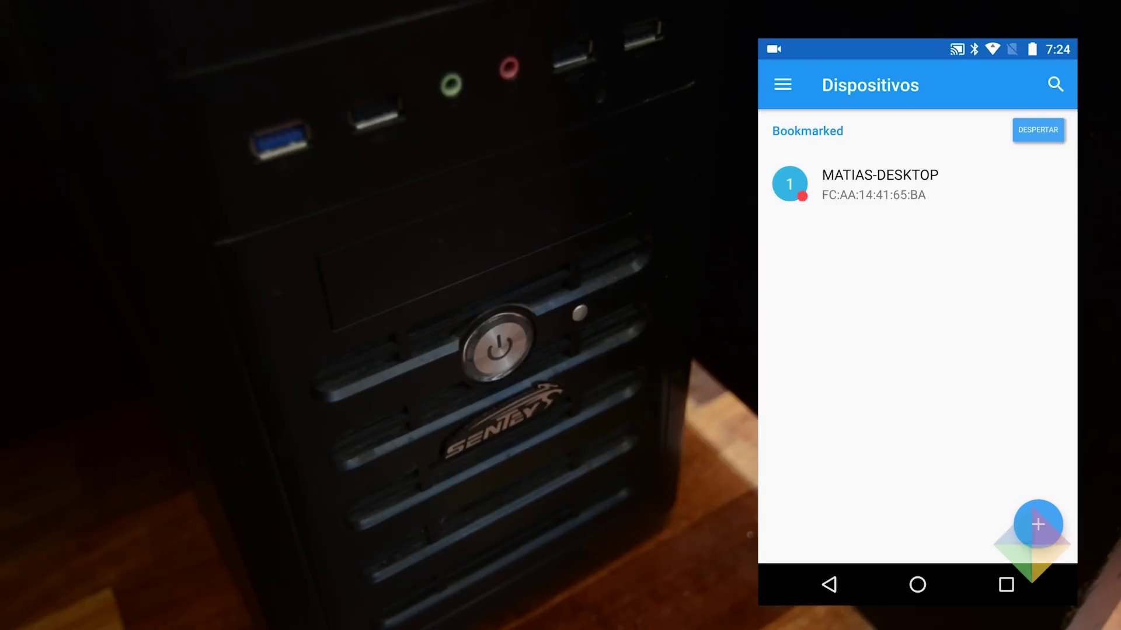
click(917, 585)
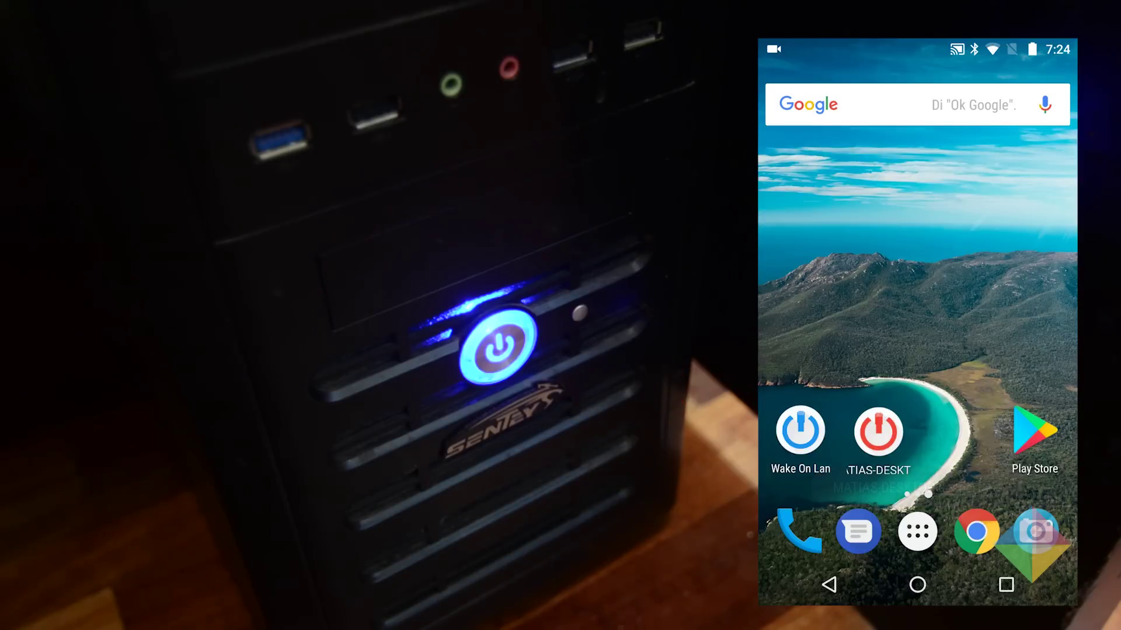
click(800, 431)
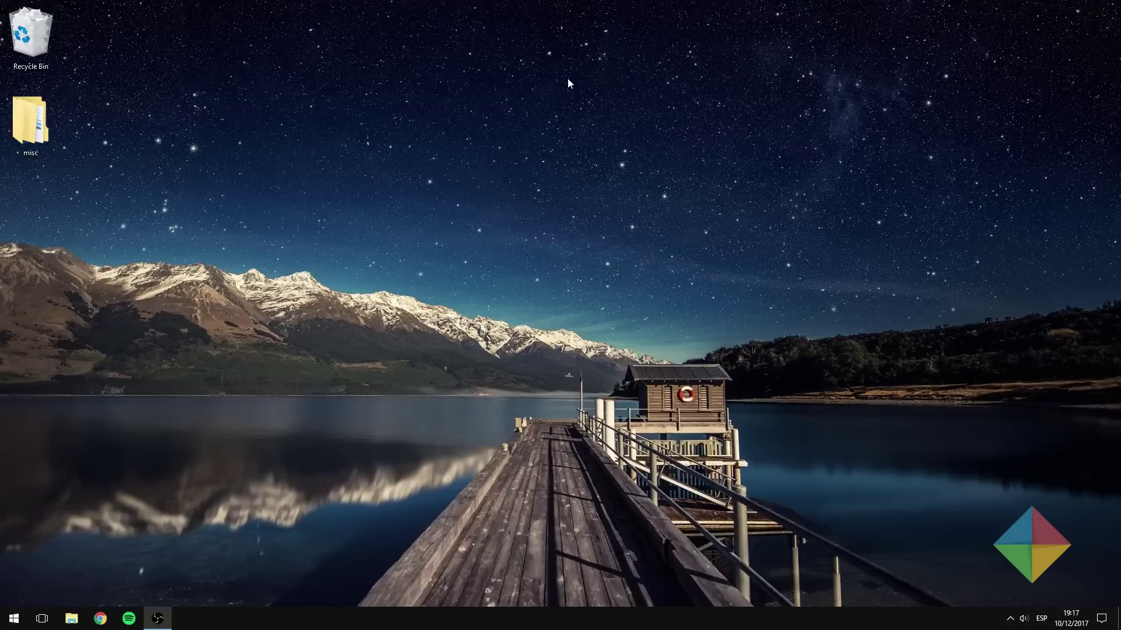
On the Windows PC, open the Control Panel and find Power Options by searching for power.
key(super)
text(control)
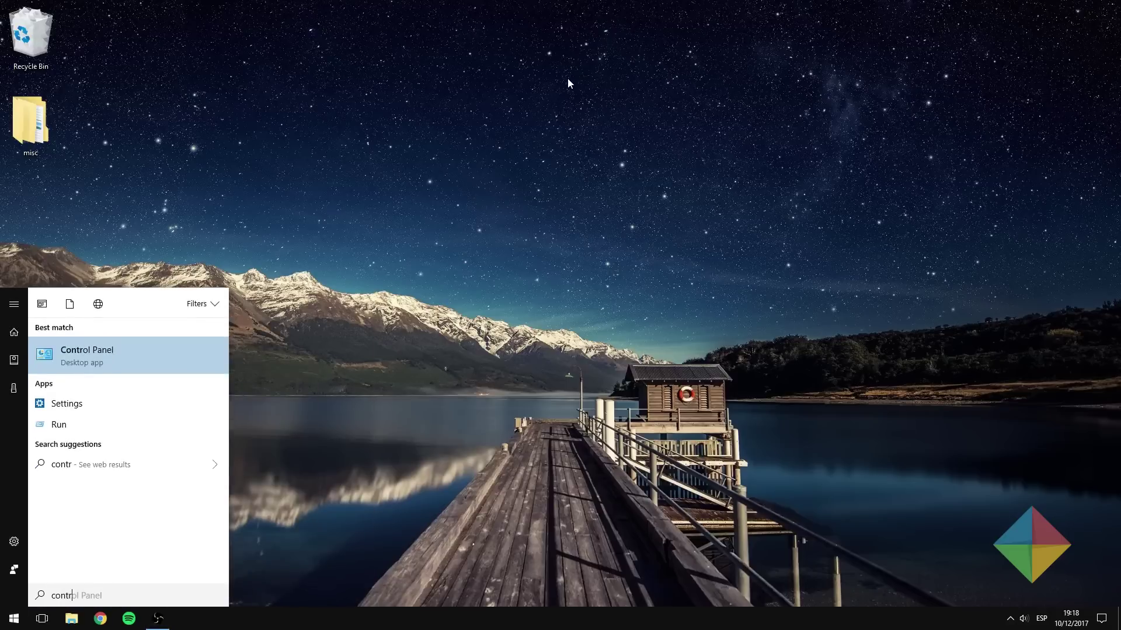
key(Return)
click(1032, 70)
text(powe)
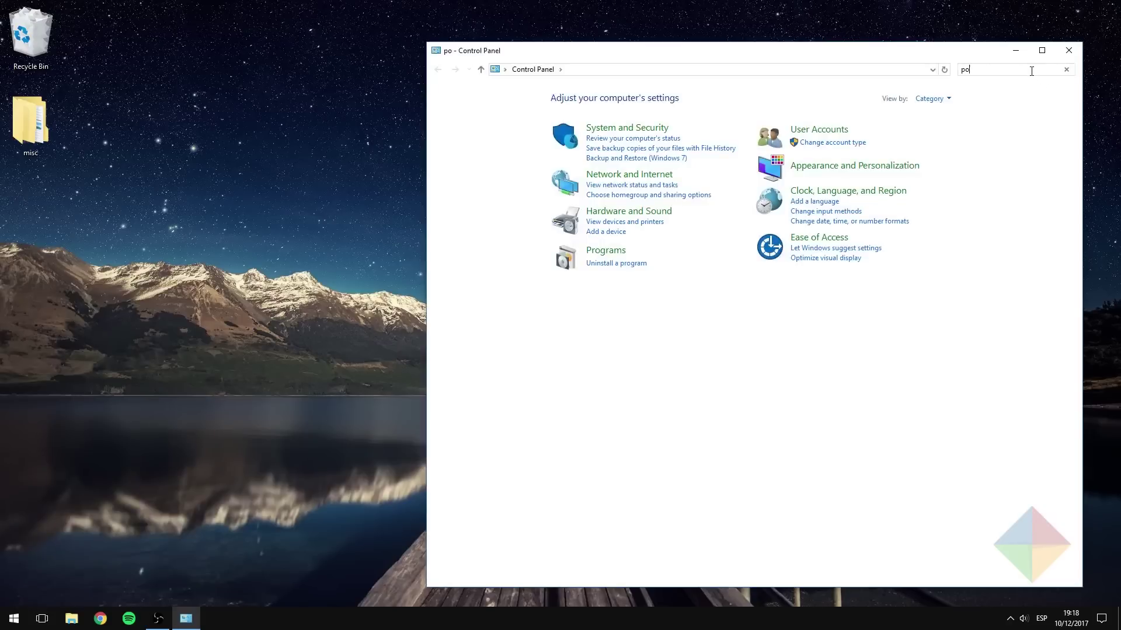
click(498, 108)
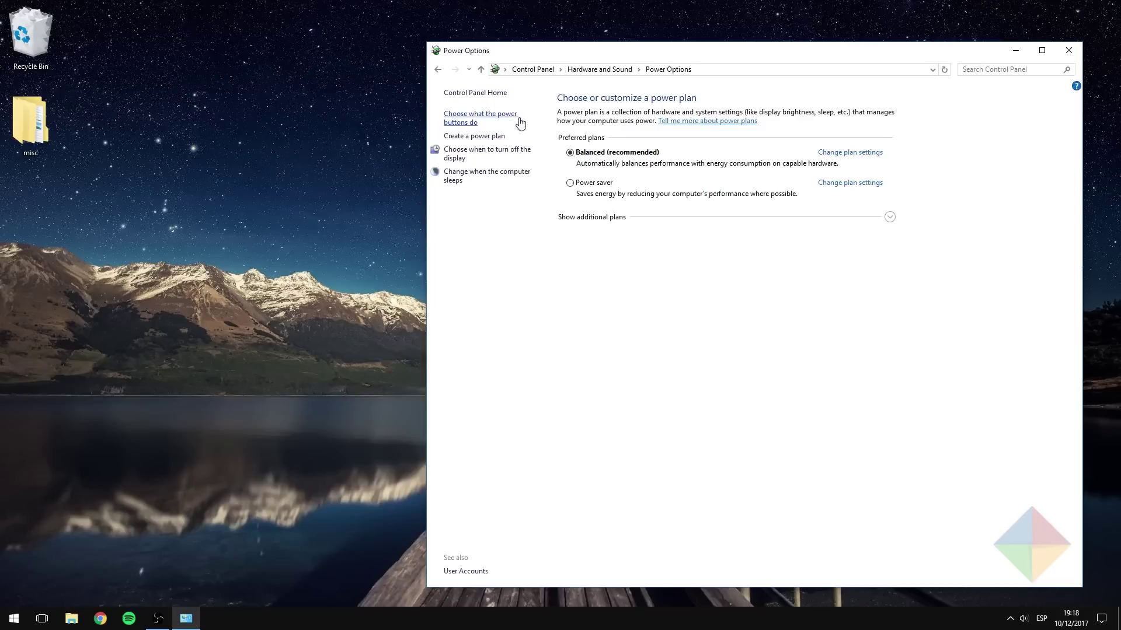
Unlock the unavailable shutdown settings on the power button page, check the fast startup option and close the window.
click(511, 121)
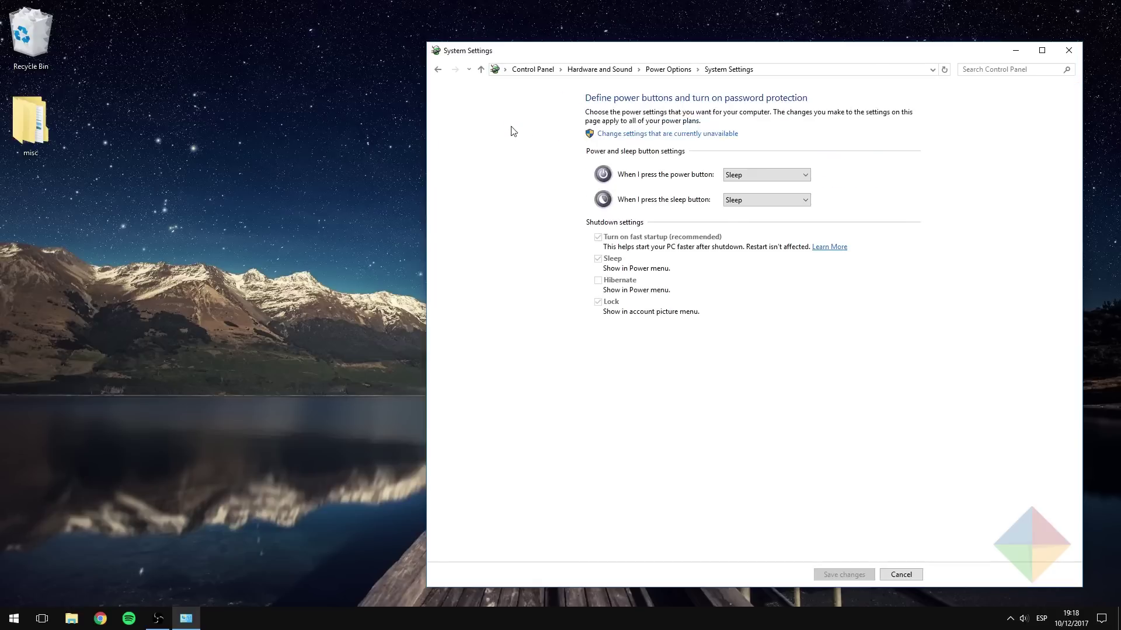
click(661, 134)
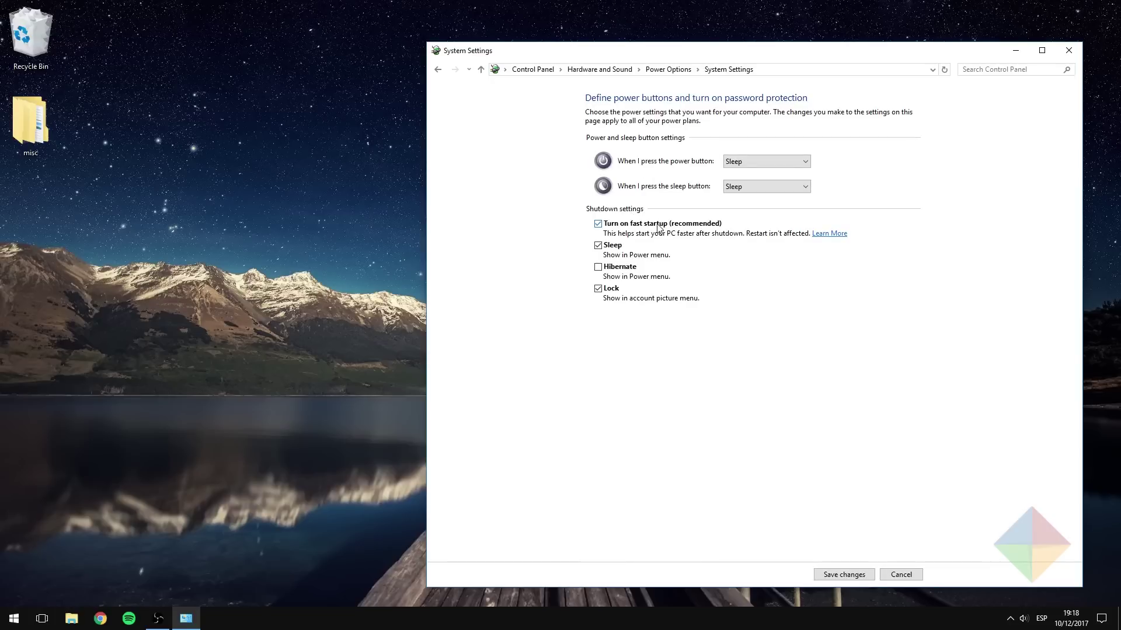
key(alt+F4)
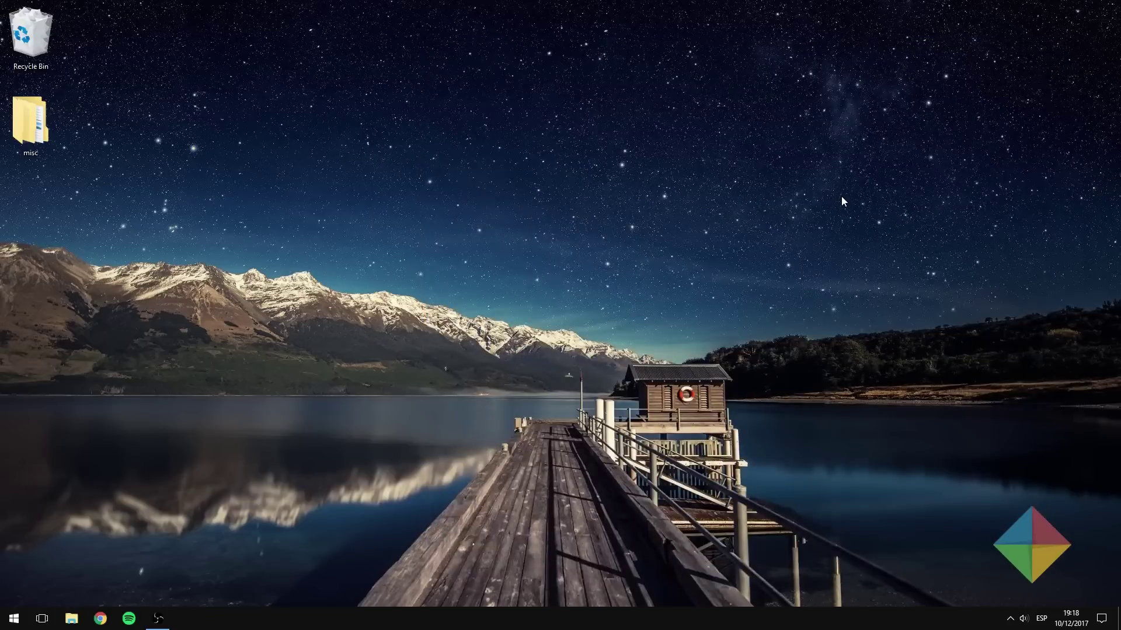